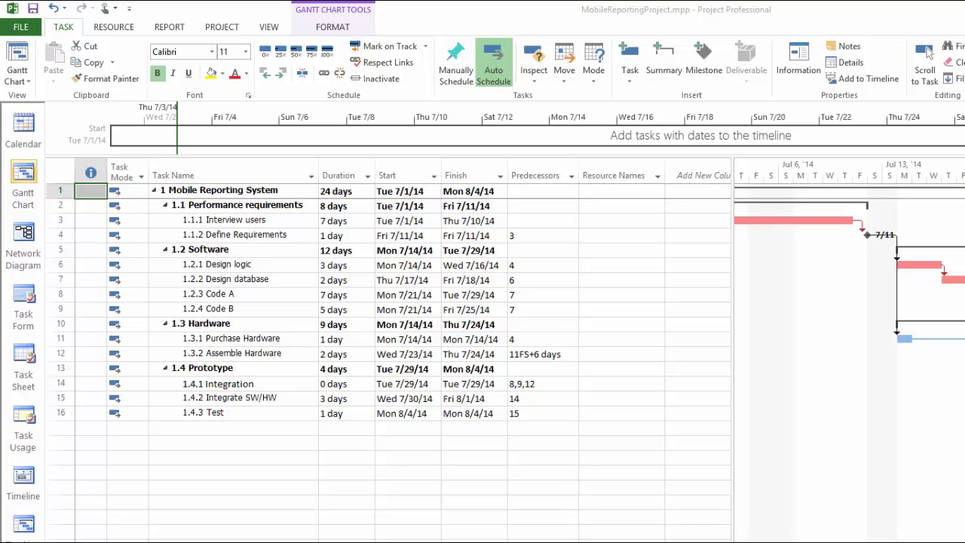
# Step: Assign Design Engineers and Marketing Specialists to the Interview users task and widen the Resource Names column to show both names
pyautogui.click(614, 220)
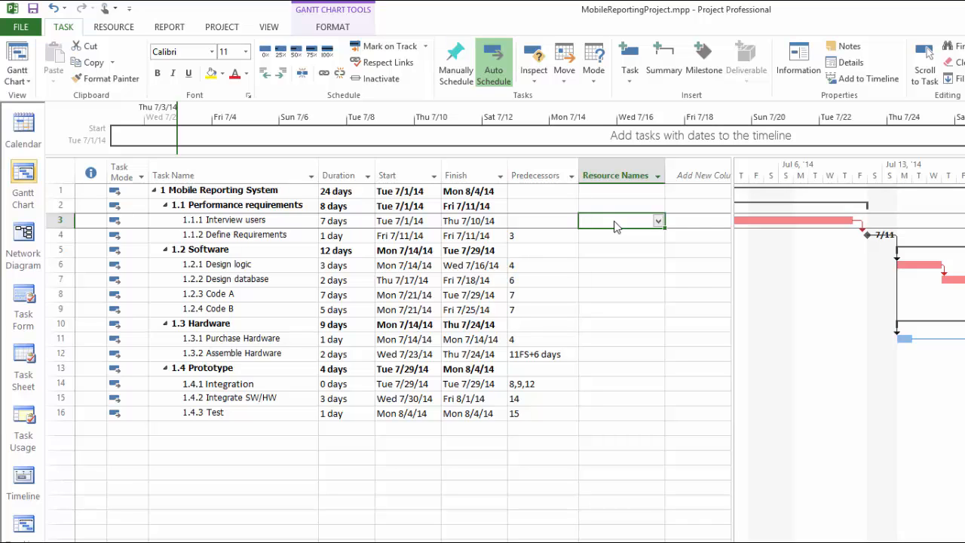
pyautogui.click(658, 220)
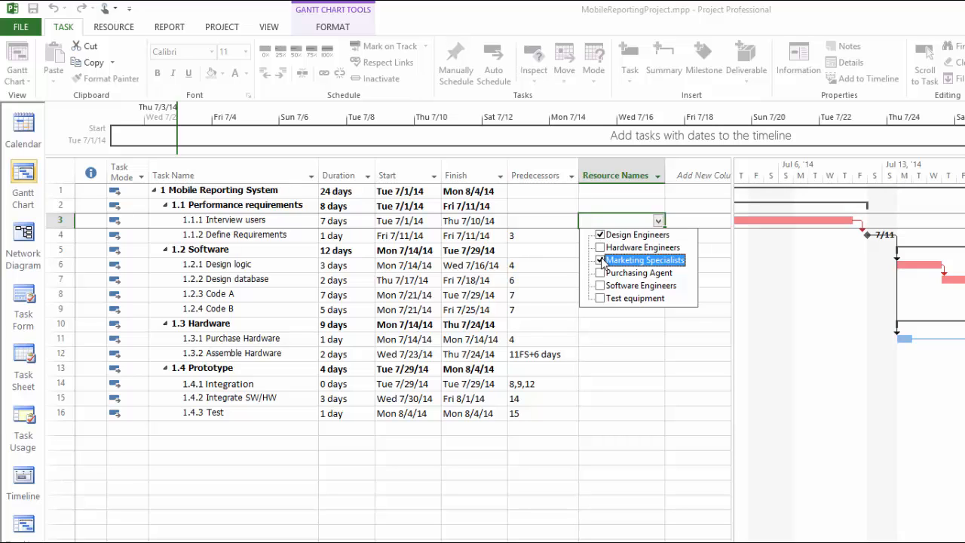
pyautogui.moveTo(665, 171); pyautogui.dragTo(784, 176)
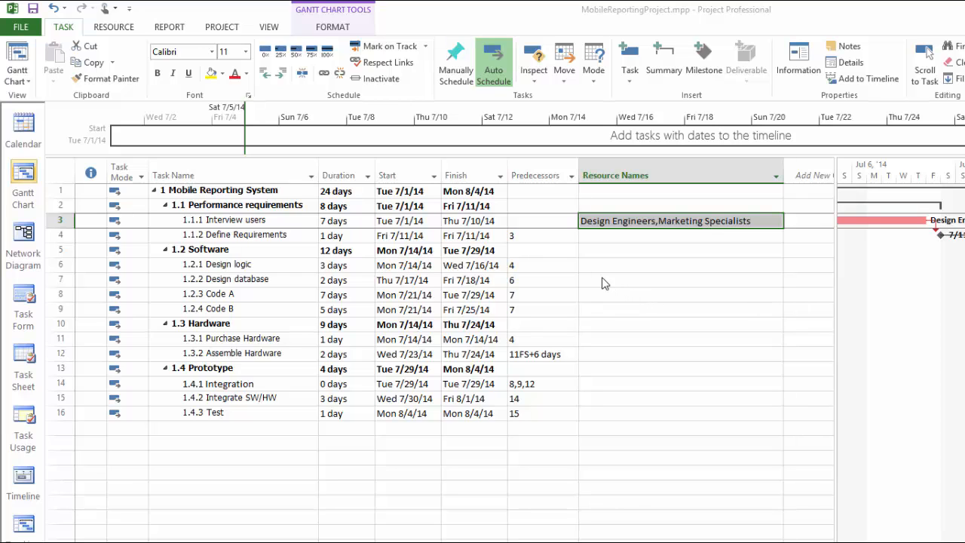
# Step: Set the Design Engineers units on the Interview users task to 200% and widen the Resource Names column further
pyautogui.click(112, 29)
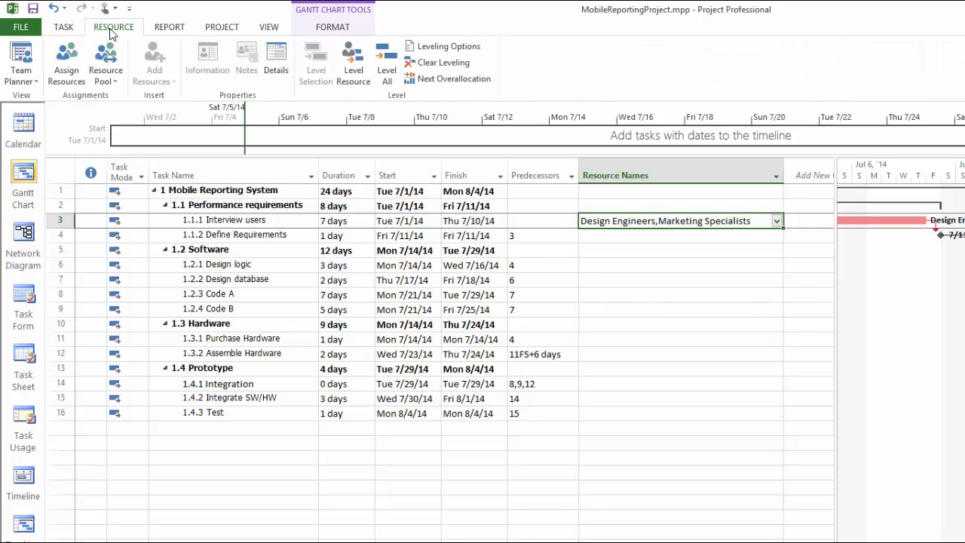
pyautogui.click(70, 81)
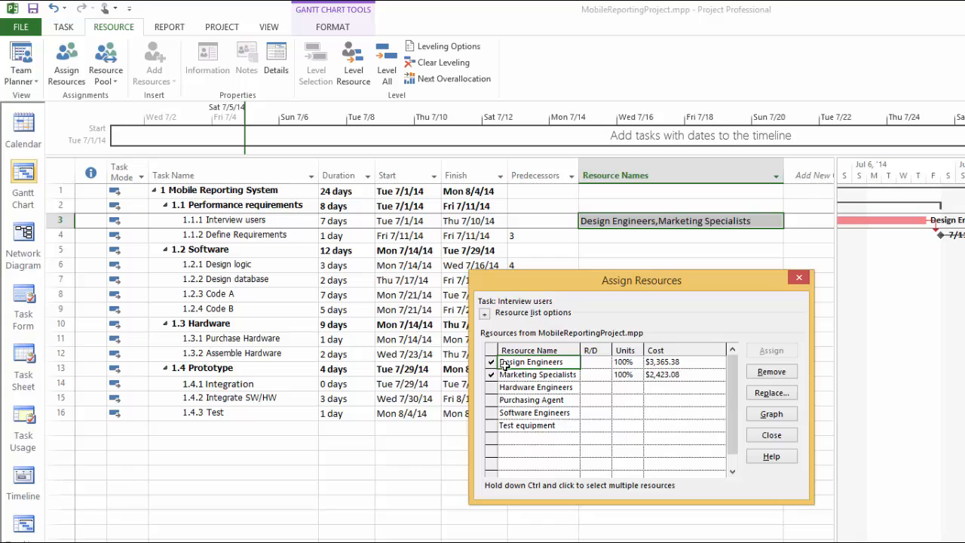
pyautogui.click(626, 363)
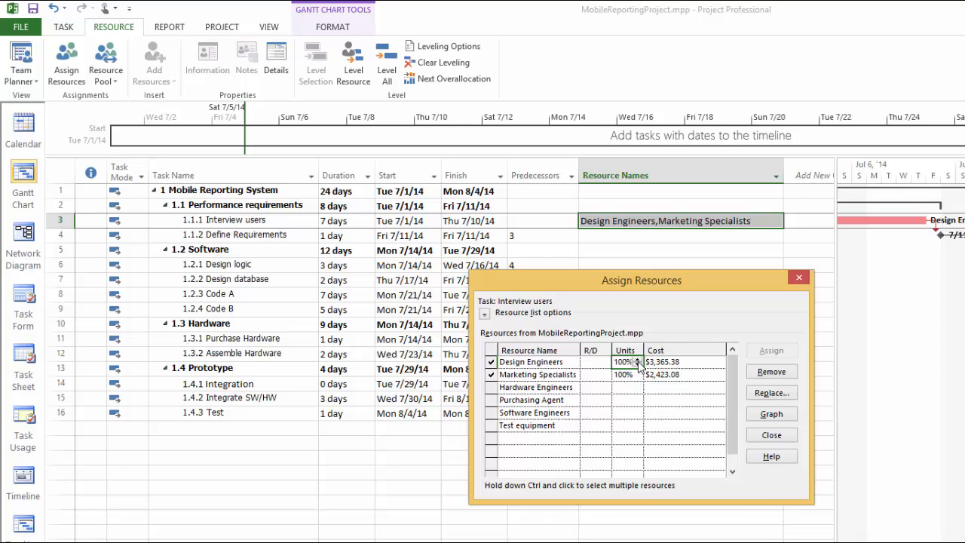
pyautogui.click(638, 361)
pyautogui.click(778, 396)
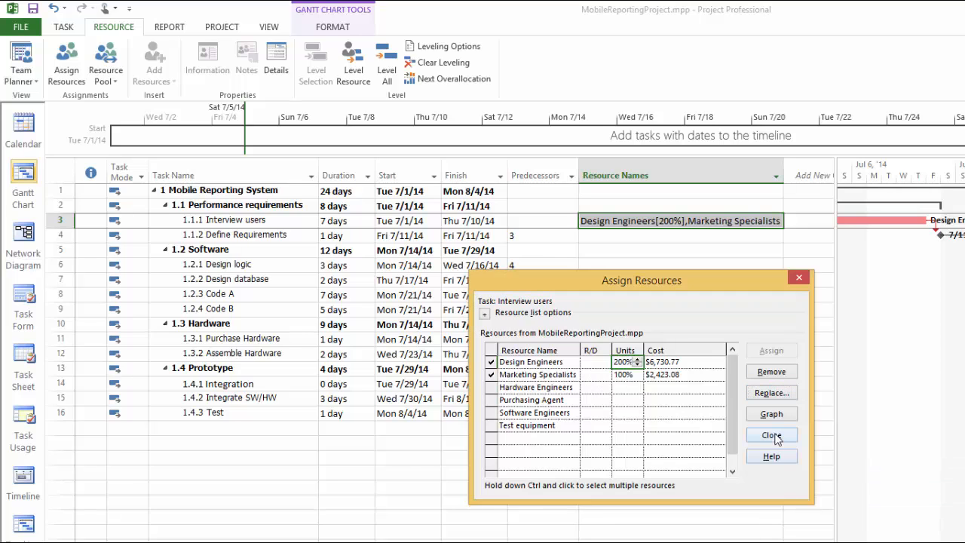
pyautogui.click(776, 437)
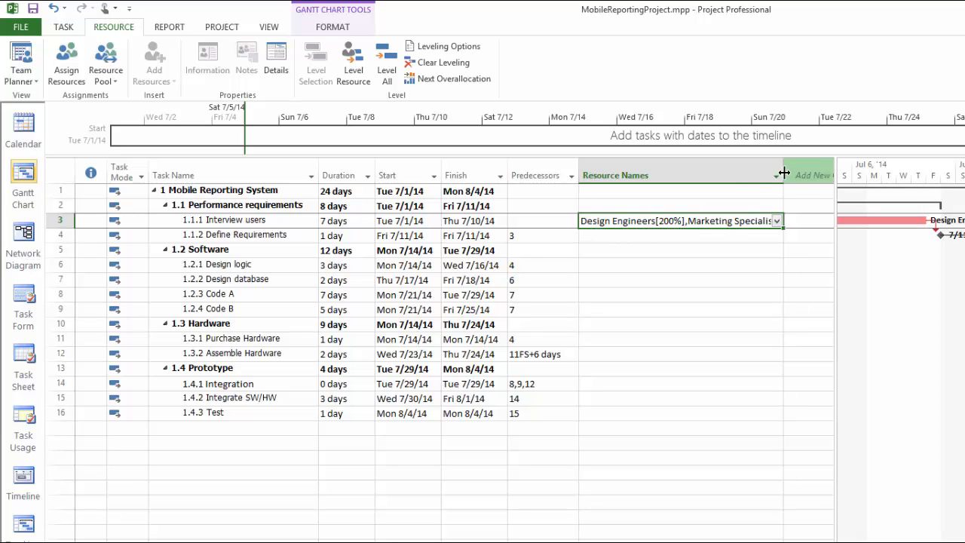
pyautogui.moveTo(785, 172); pyautogui.dragTo(833, 174)
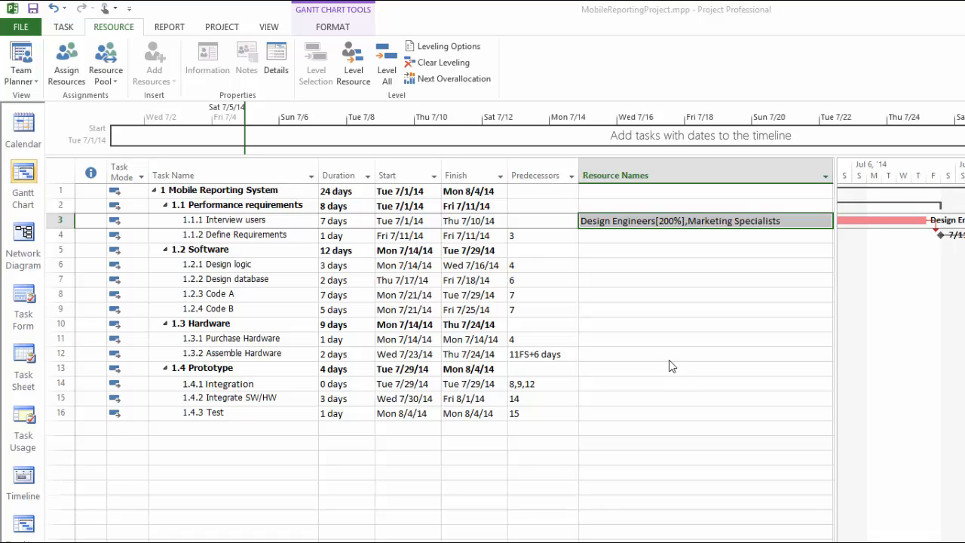
# Step: Assign Design Engineers at 200% and Marketing Specialists to the Define Requirements task
pyautogui.click(619, 243)
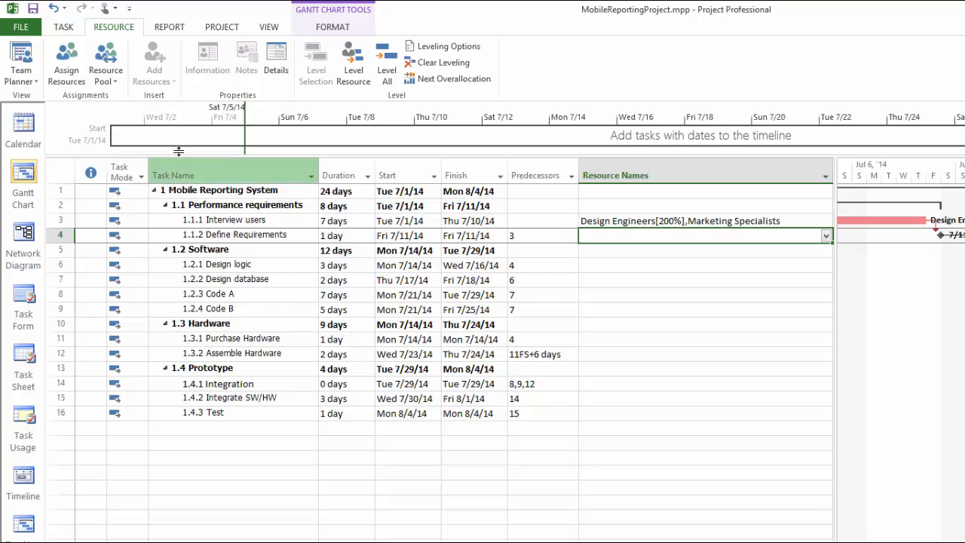
pyautogui.click(66, 74)
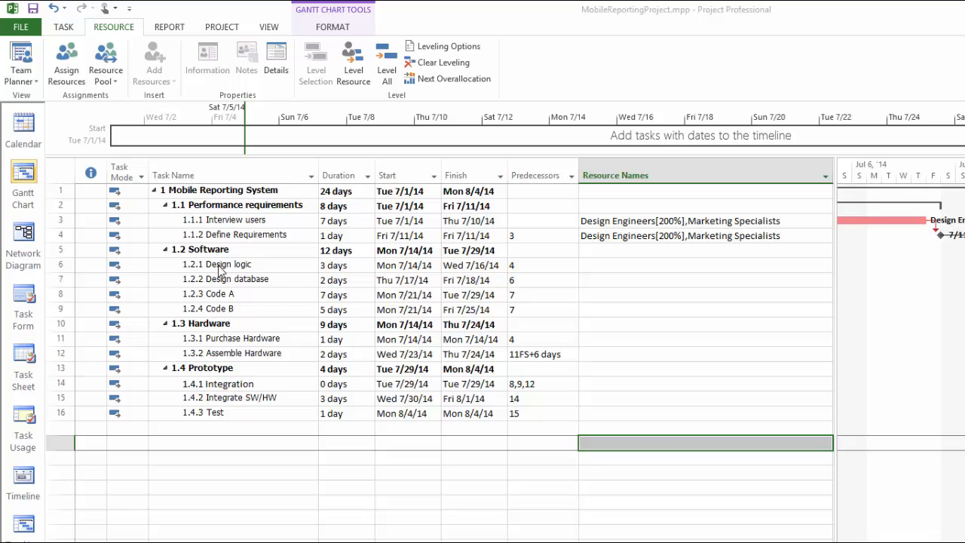
# Step: Set the Design logic task's type to Fixed Units and make it effort driven
pyautogui.click(246, 270)
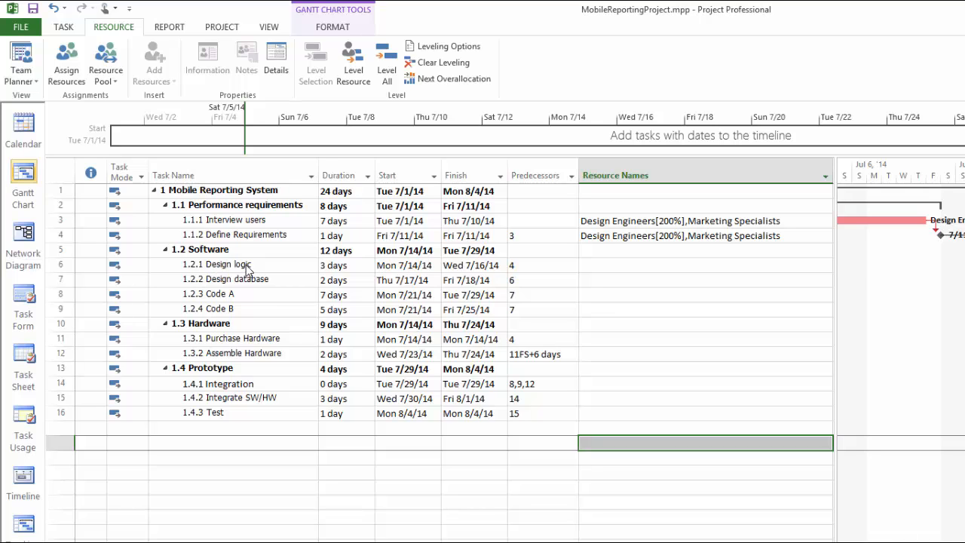
pyautogui.rightClick(247, 267)
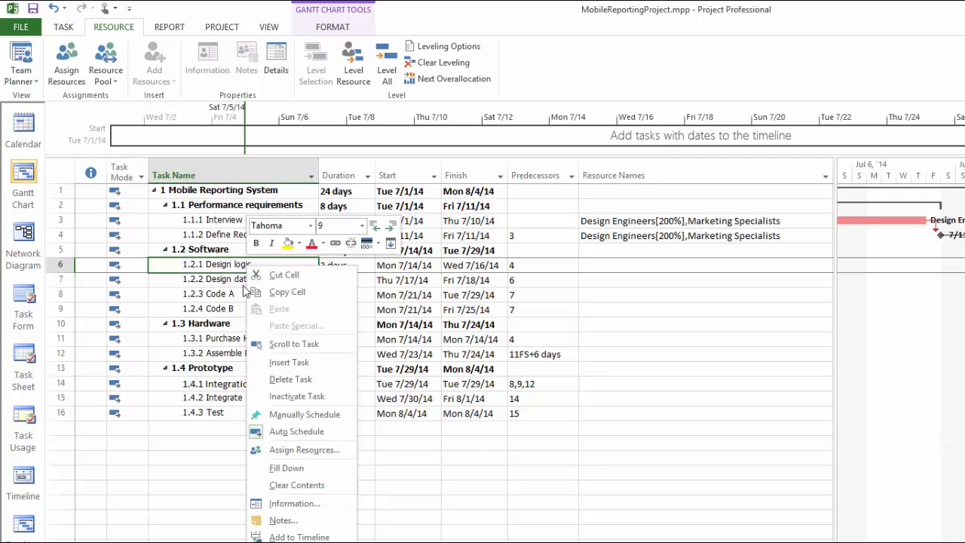
pyautogui.click(287, 503)
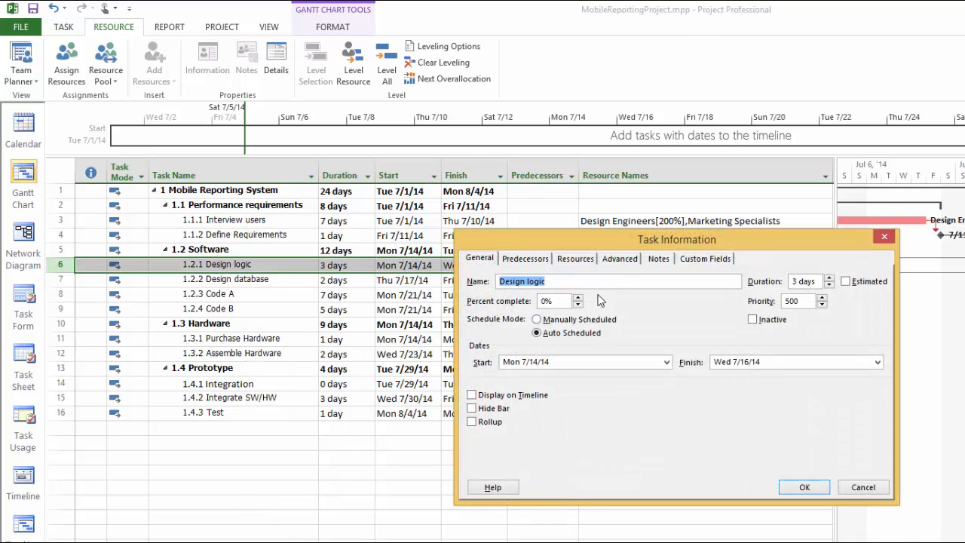
pyautogui.click(620, 258)
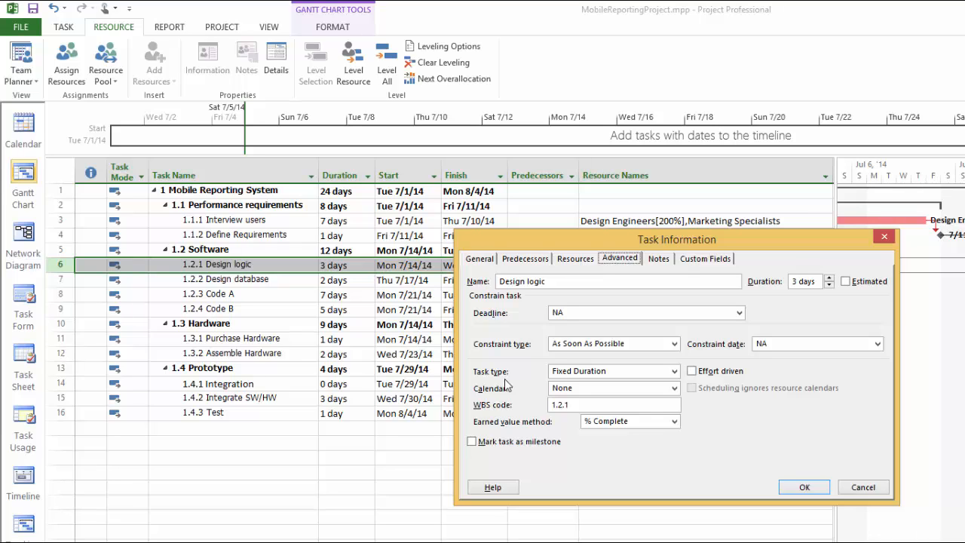
pyautogui.click(601, 375)
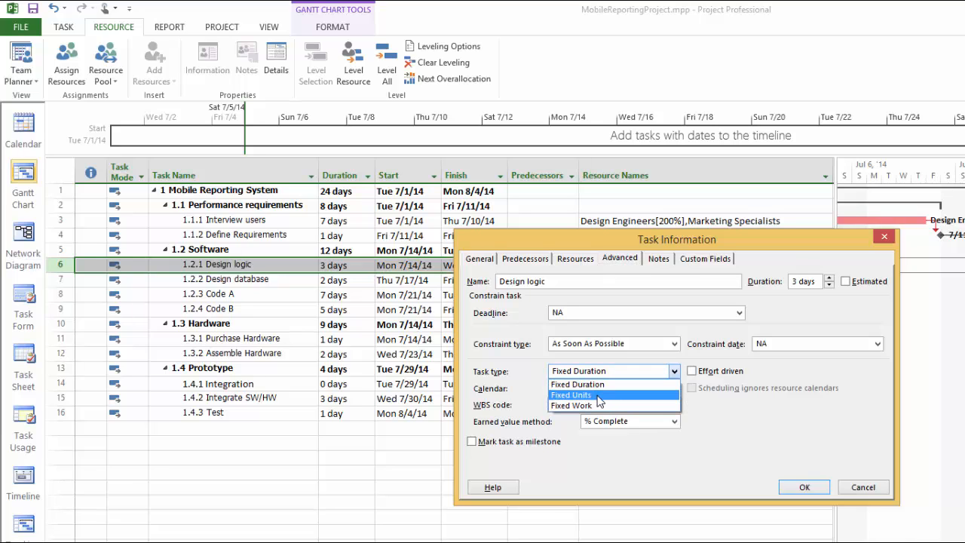
pyautogui.click(599, 396)
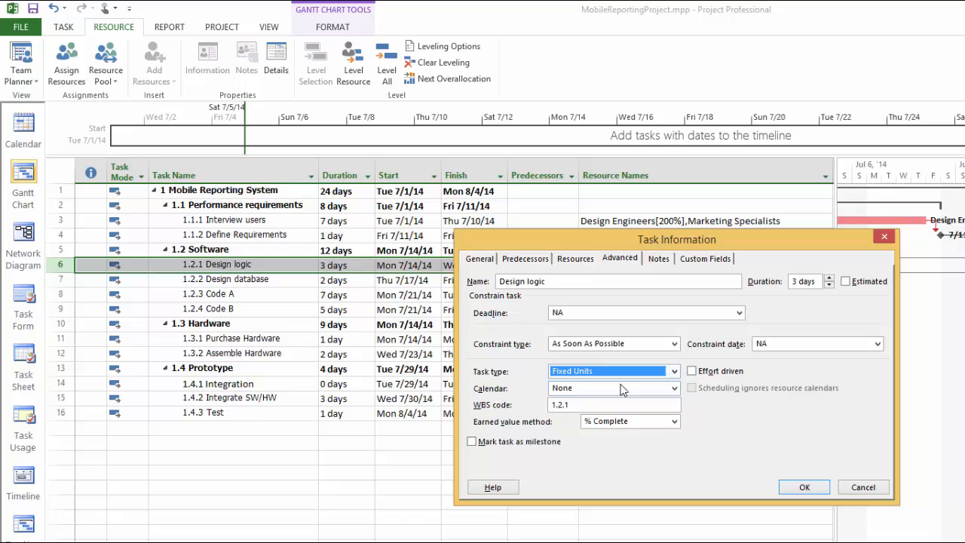
pyautogui.click(691, 371)
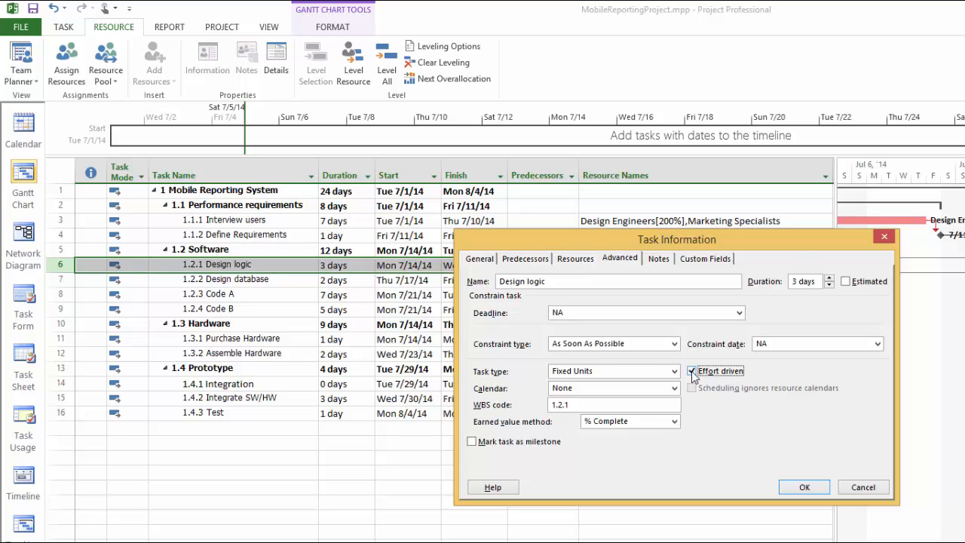
pyautogui.click(804, 488)
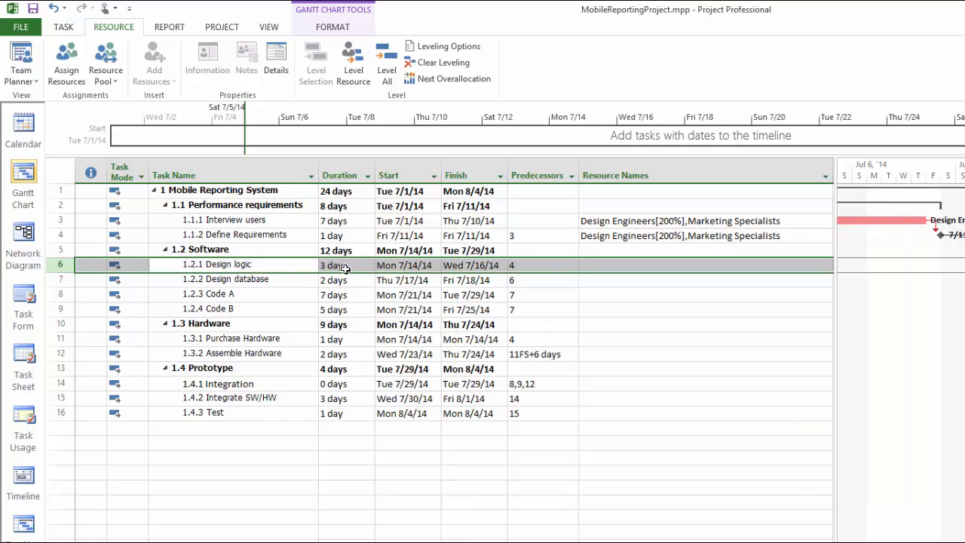
# Step: Assign Hardware Engineers at 100% units to the Design logic task
pyautogui.click(613, 266)
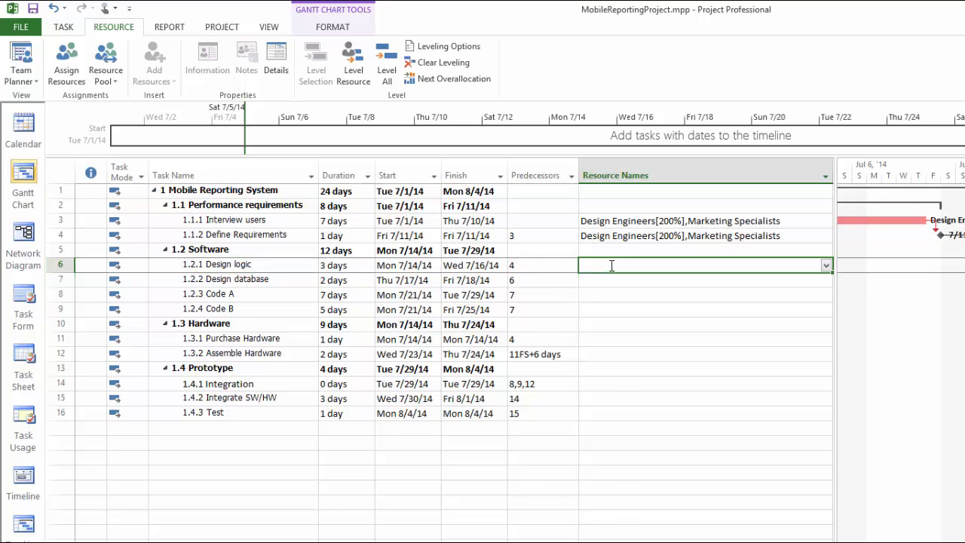
pyautogui.hotkey('alt', 'F10')
pyautogui.click(661, 424)
pyautogui.click(661, 424)
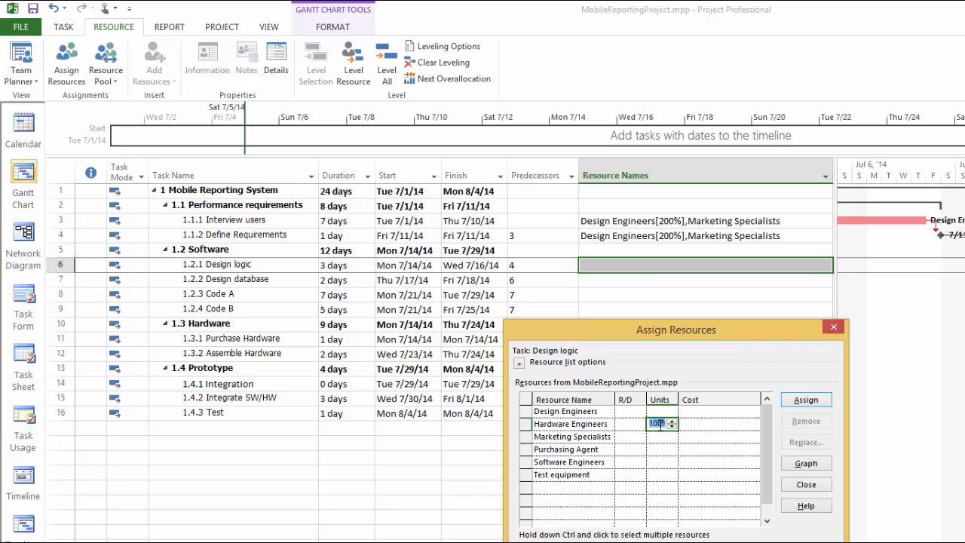
pyautogui.click(806, 400)
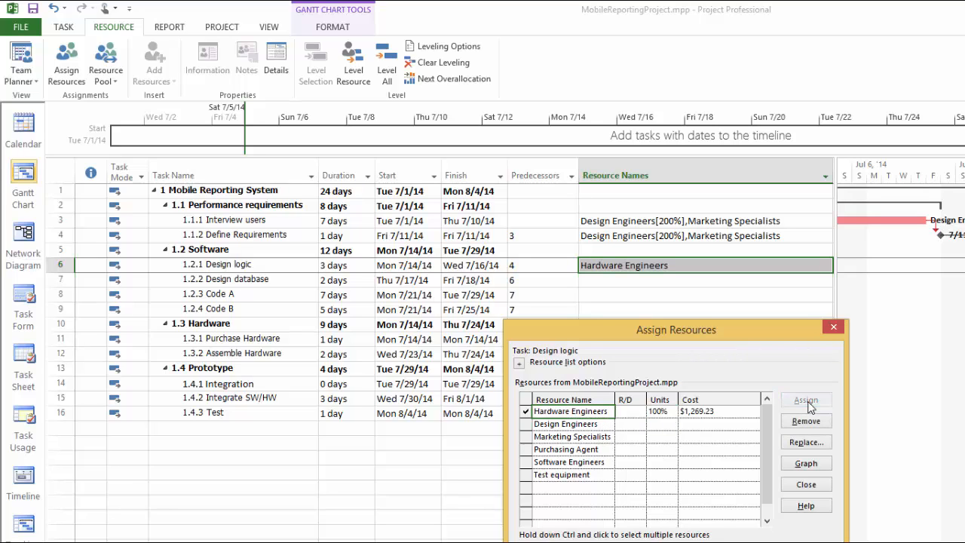
pyautogui.click(807, 486)
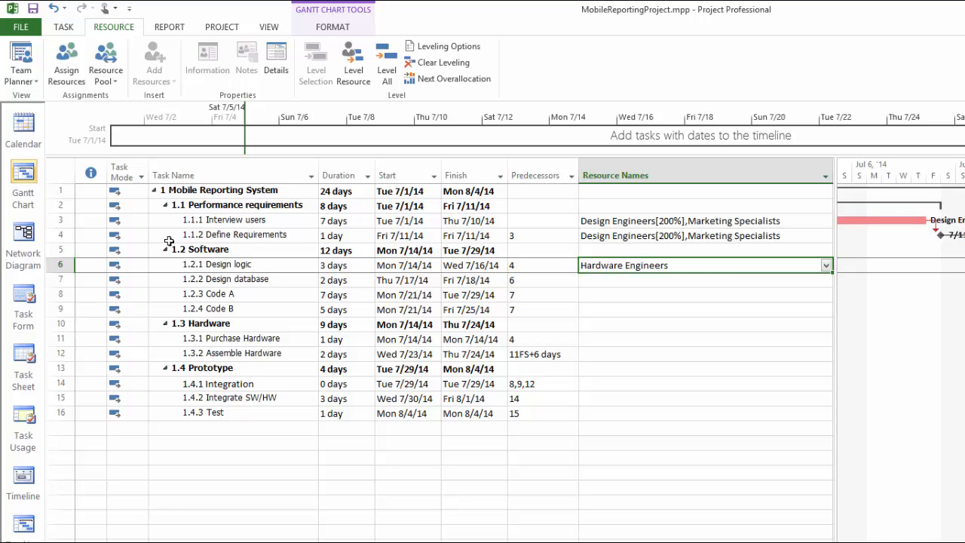
# Step: Add Software Engineers at 100% units to the Fixed Units task Design logic
pyautogui.click(67, 76)
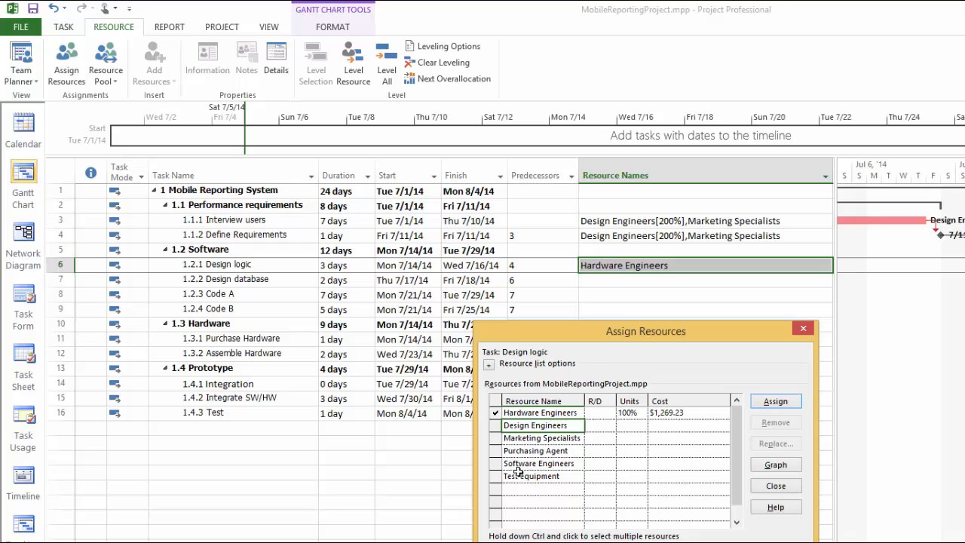
pyautogui.click(637, 464)
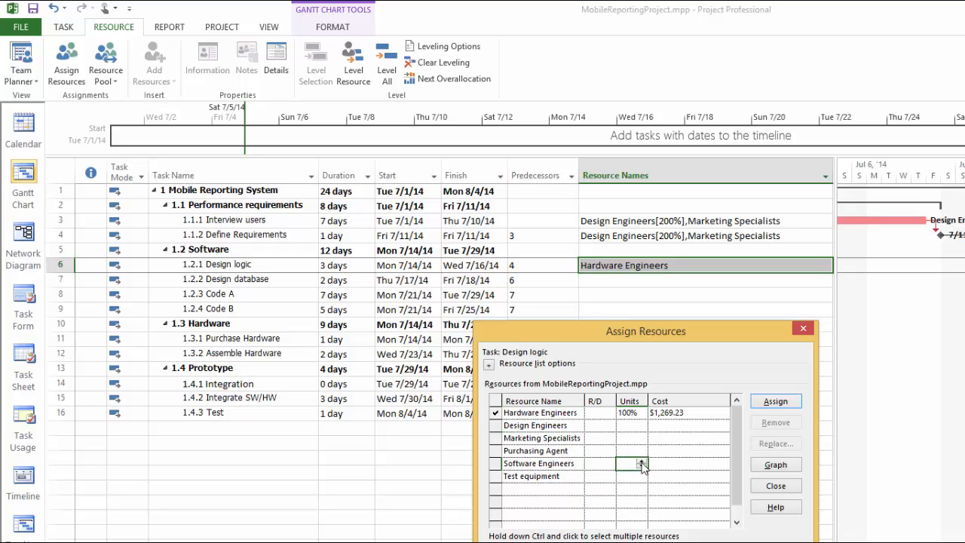
pyautogui.click(641, 461)
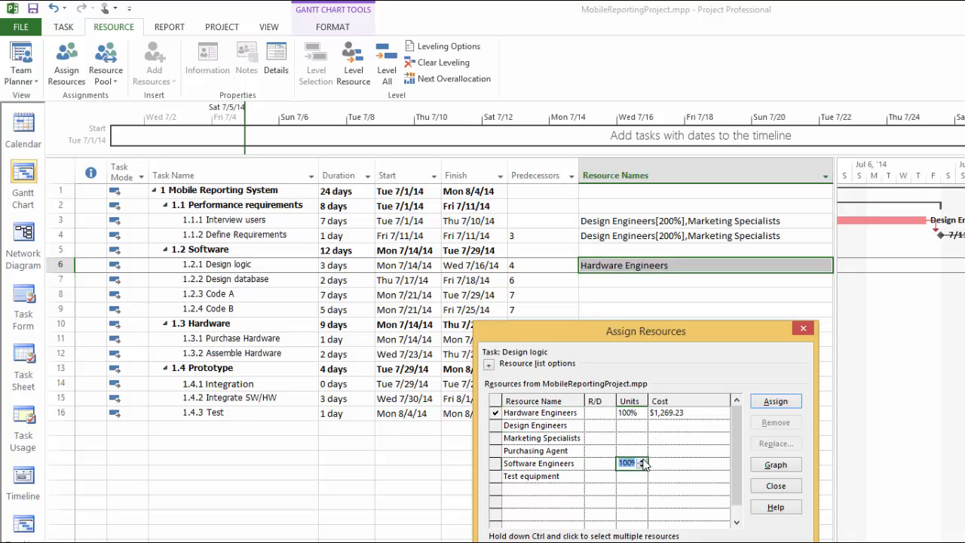
pyautogui.click(780, 403)
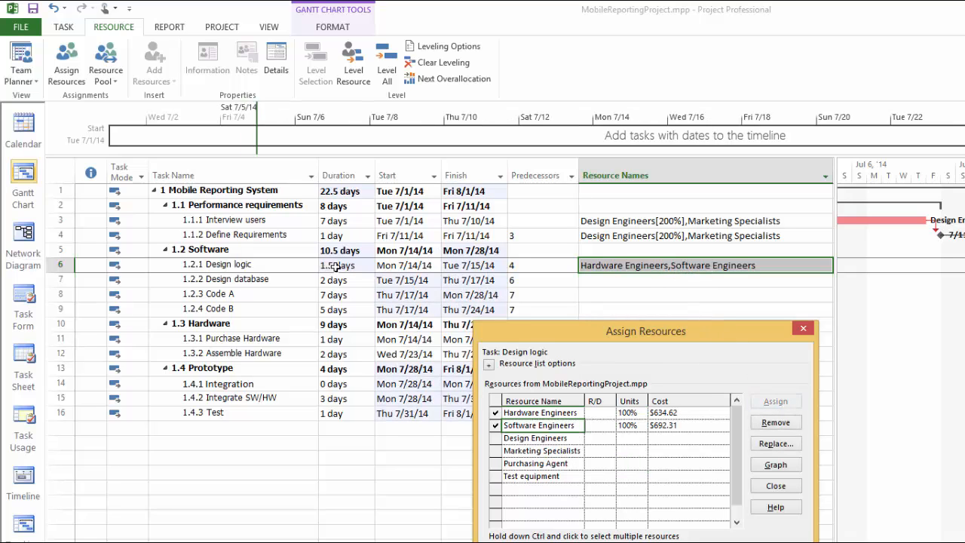
# Step: Remove Software Engineers from the Design logic task and close the resource assignment dialog
pyautogui.moveTo(235, 272)
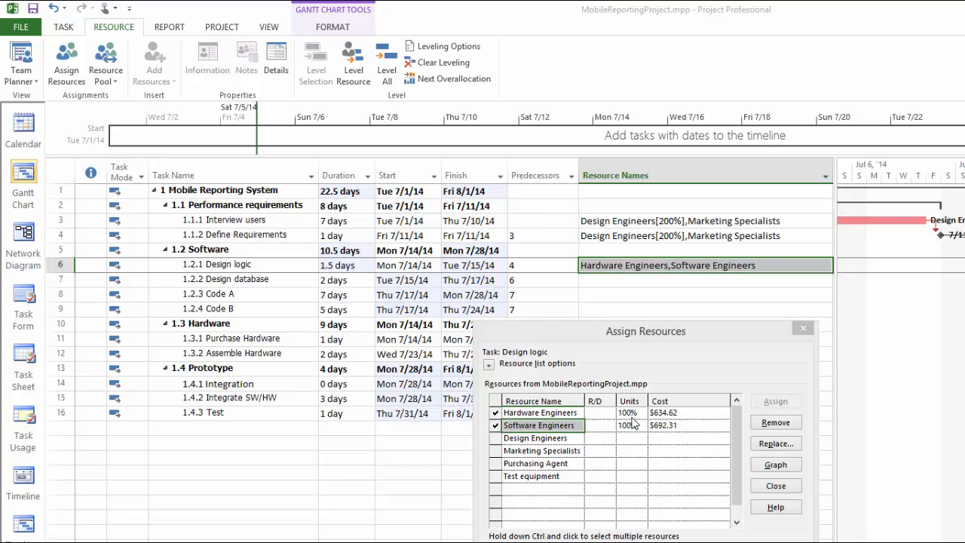
pyautogui.click(765, 425)
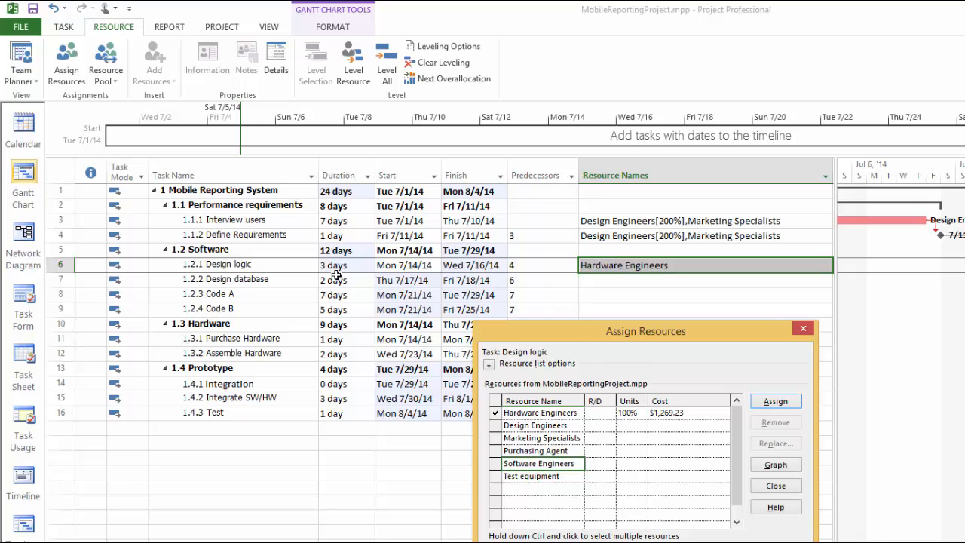
pyautogui.click(777, 487)
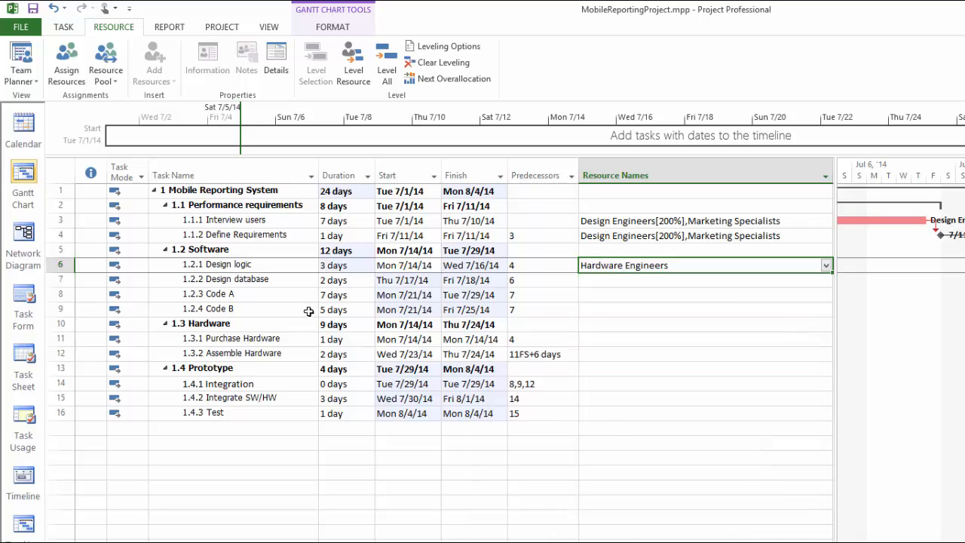
# Step: Change the Design logic task's type to Fixed Duration, keeping it effort driven
pyautogui.click(219, 266)
pyautogui.rightClick(232, 266)
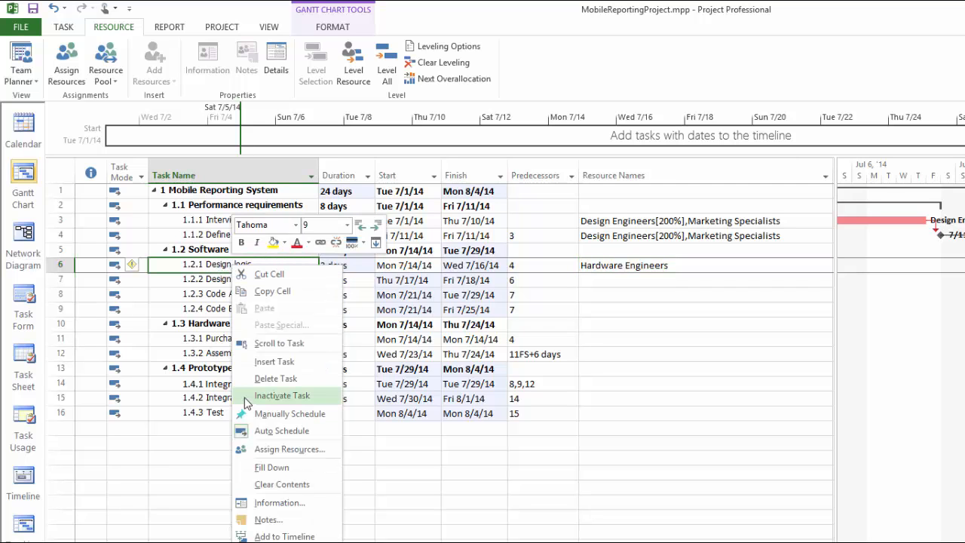
pyautogui.click(272, 502)
pyautogui.click(596, 371)
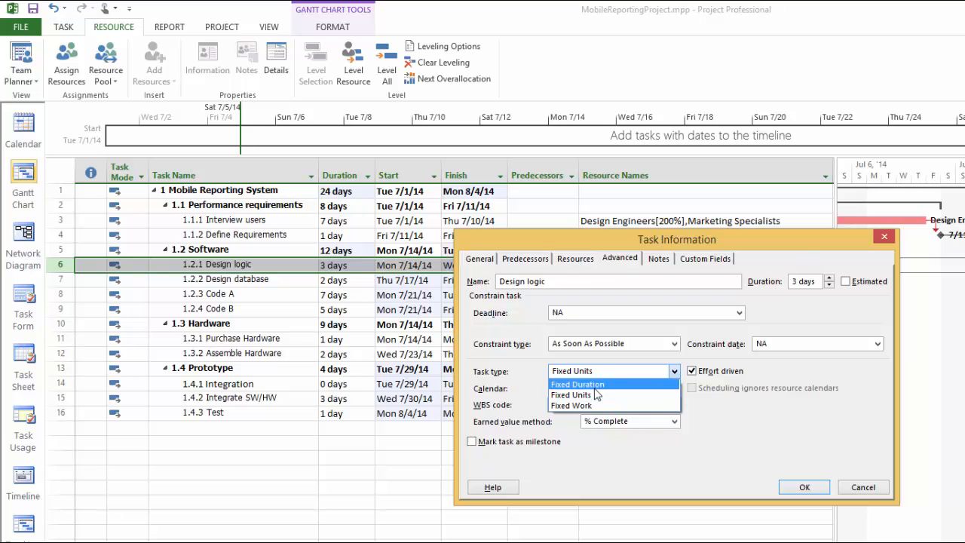
pyautogui.click(595, 384)
pyautogui.click(800, 487)
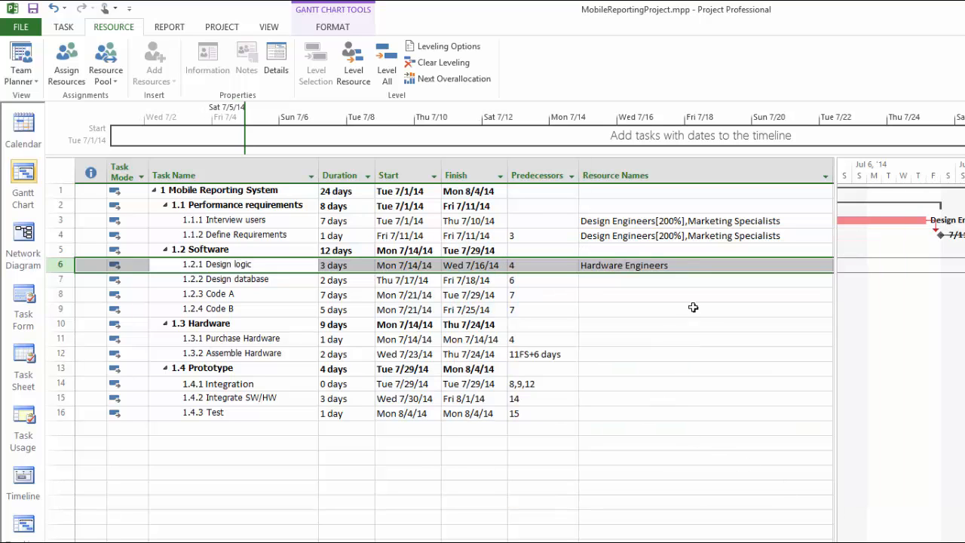
# Step: Assign Software Engineers at 100% units alongside Hardware Engineers on the Fixed Duration task Design logic
pyautogui.click(683, 267)
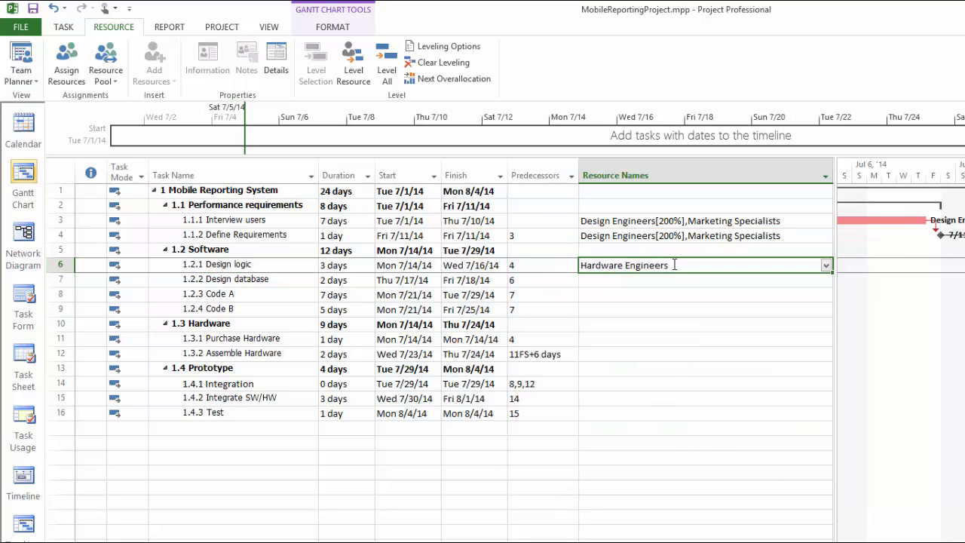
pyautogui.click(64, 76)
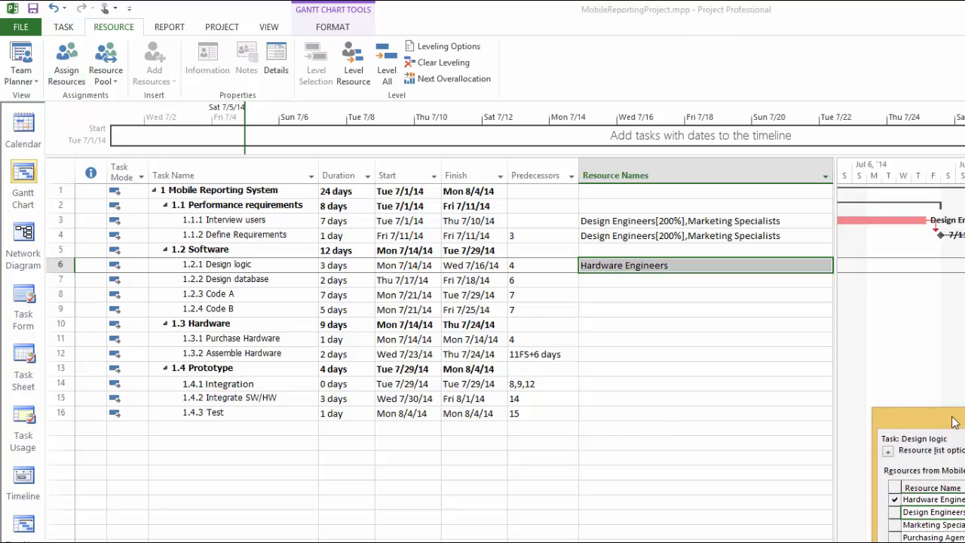
pyautogui.moveTo(916, 473); pyautogui.dragTo(483, 302)
pyautogui.click(595, 440)
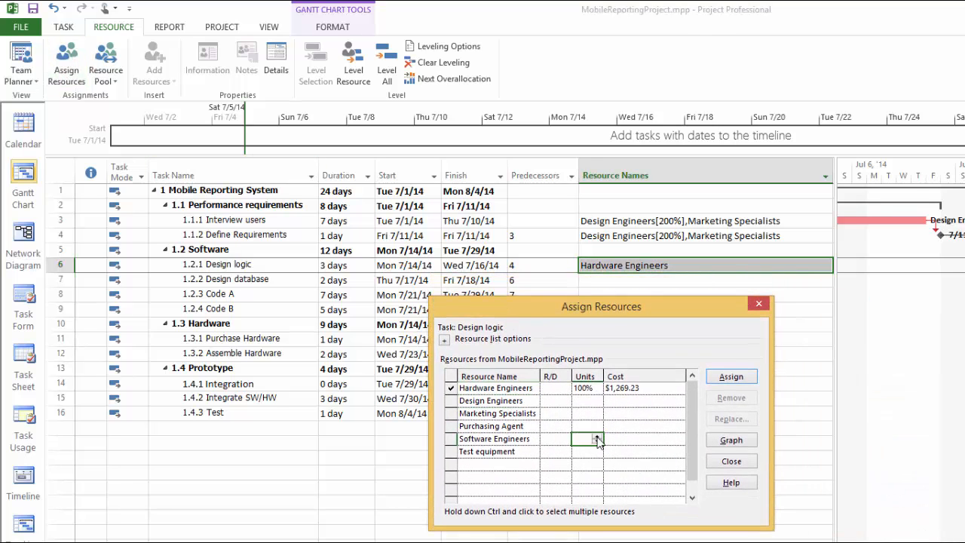
pyautogui.click(598, 437)
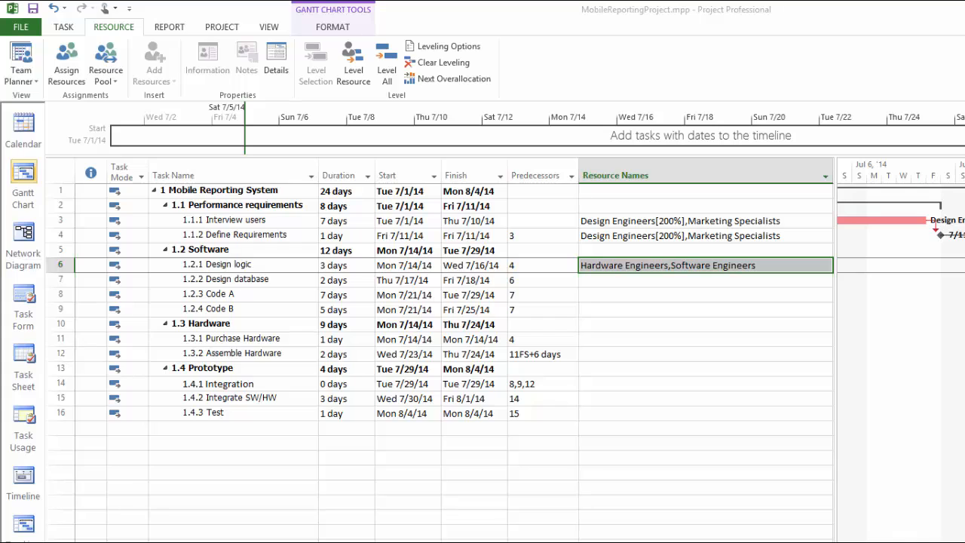